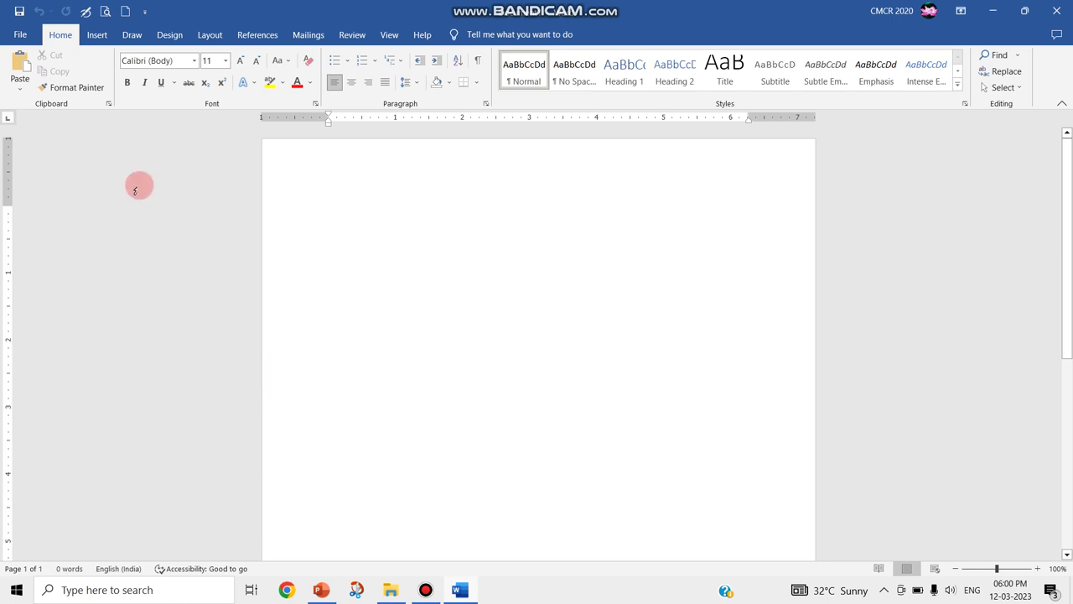
Step: Insert a 4x4 table from the Insert tab's Table grid
left_click(97, 35)
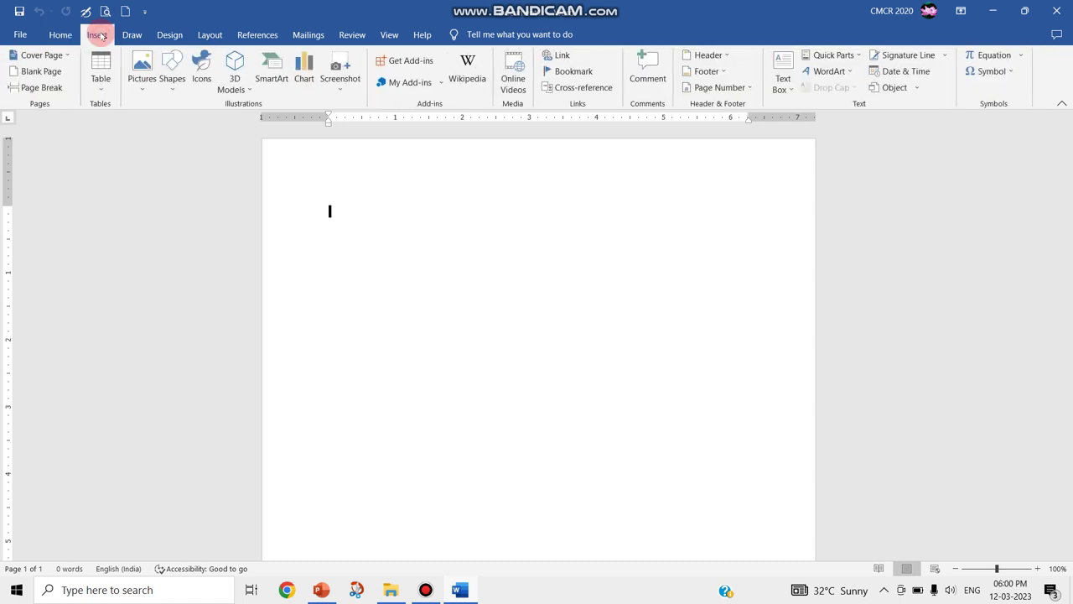
left_click(98, 94)
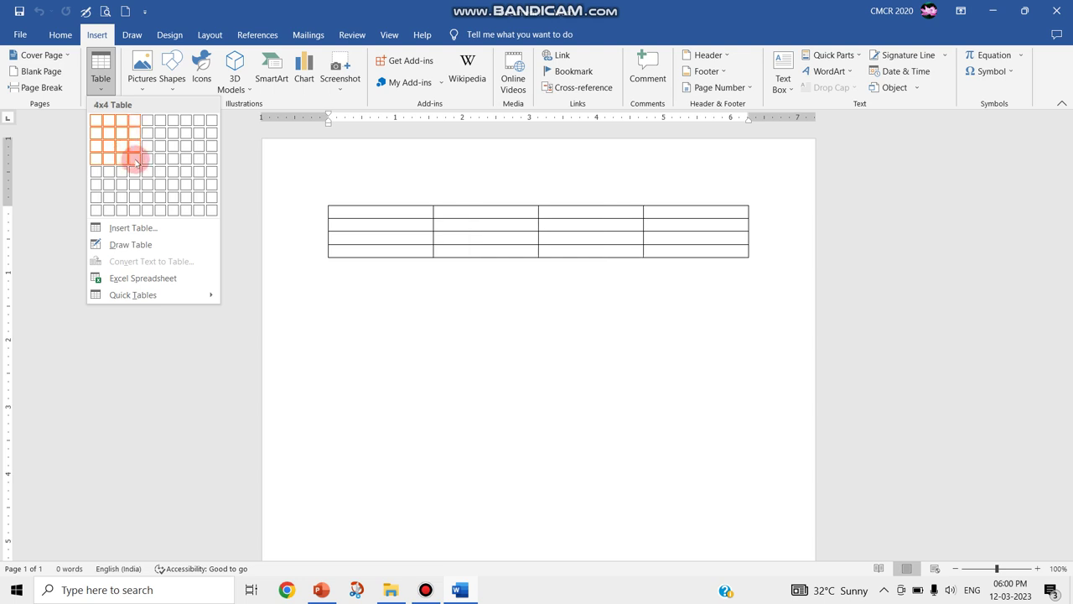
left_click(135, 160)
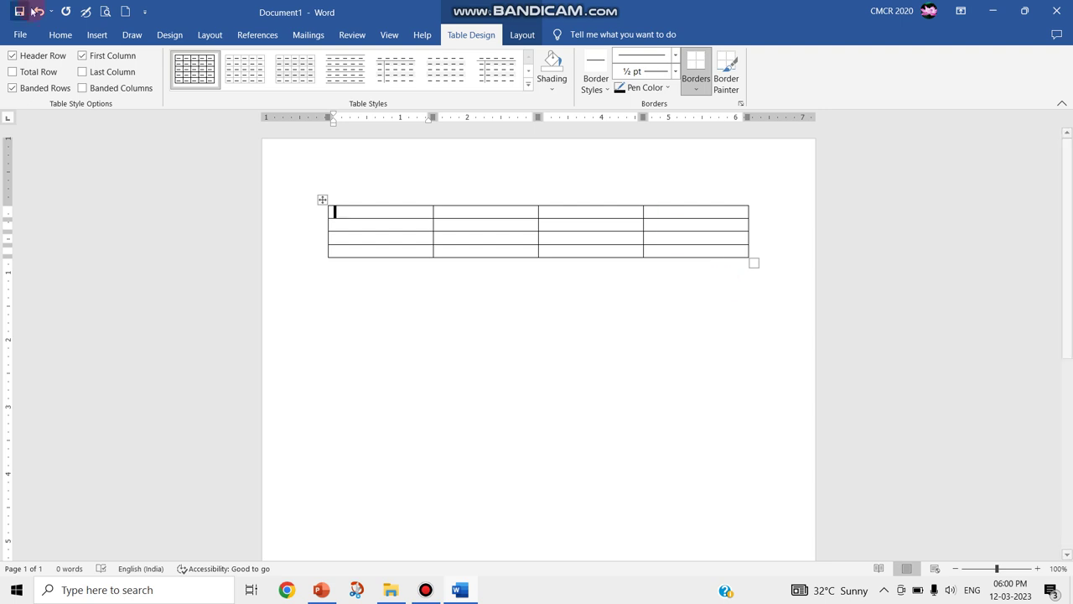
Step: Create a 4-column, 3-row table through the Insert Table dialog
left_click(96, 34)
left_click(102, 78)
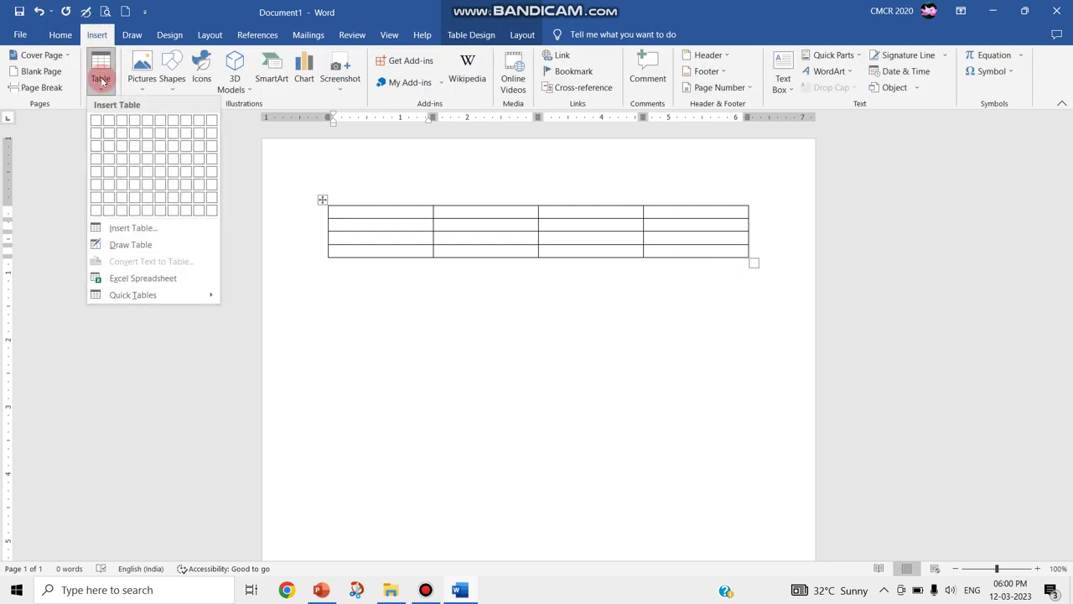
left_click(148, 228)
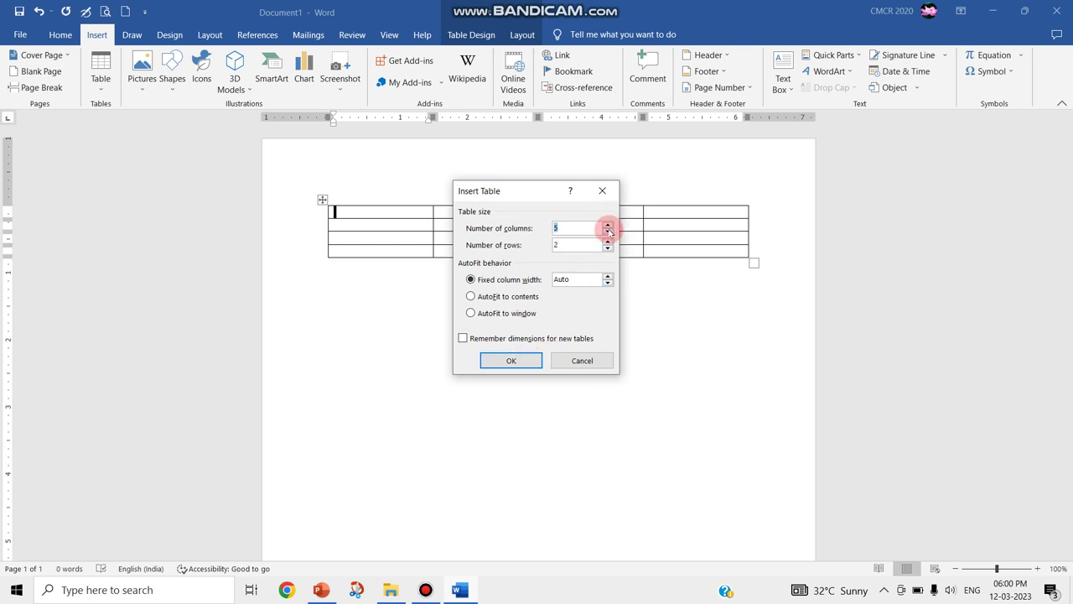
left_click(608, 231)
left_click(607, 240)
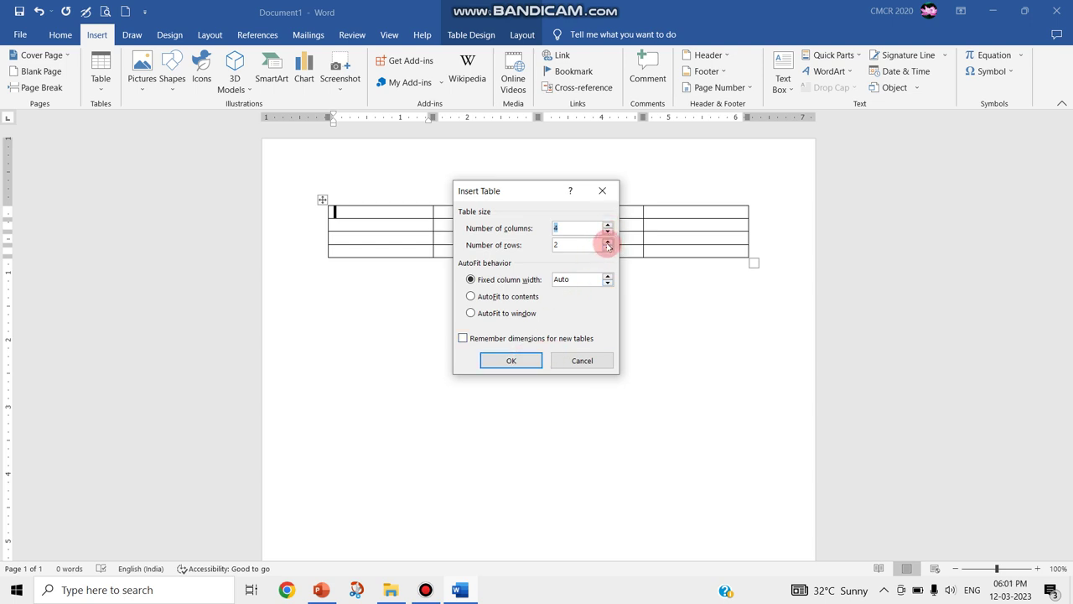
left_click(517, 358)
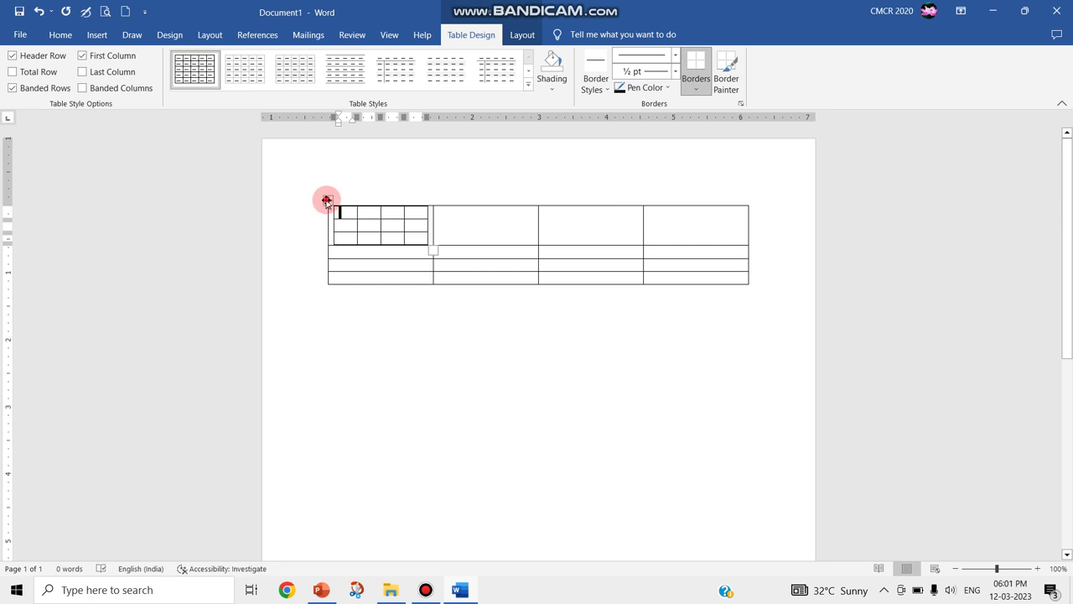
Step: Drag the new small table below the first 4x4 table
mouse_move(327, 199)
left_mouse_down()
mouse_move(336, 328)
mouse_move(470, 341)
left_mouse_up()
key("Up")
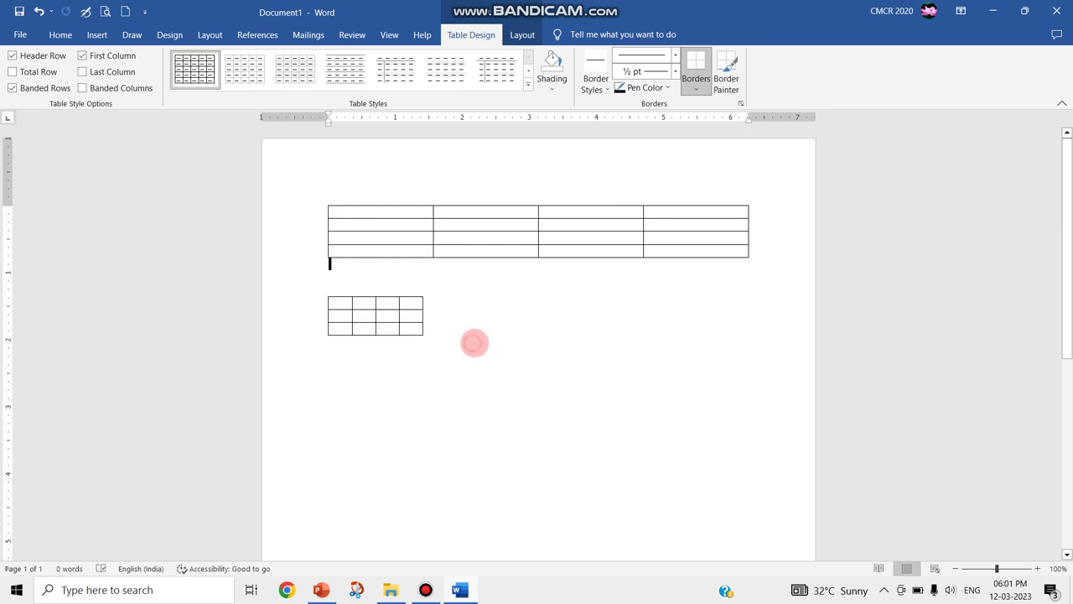
left_click(97, 34)
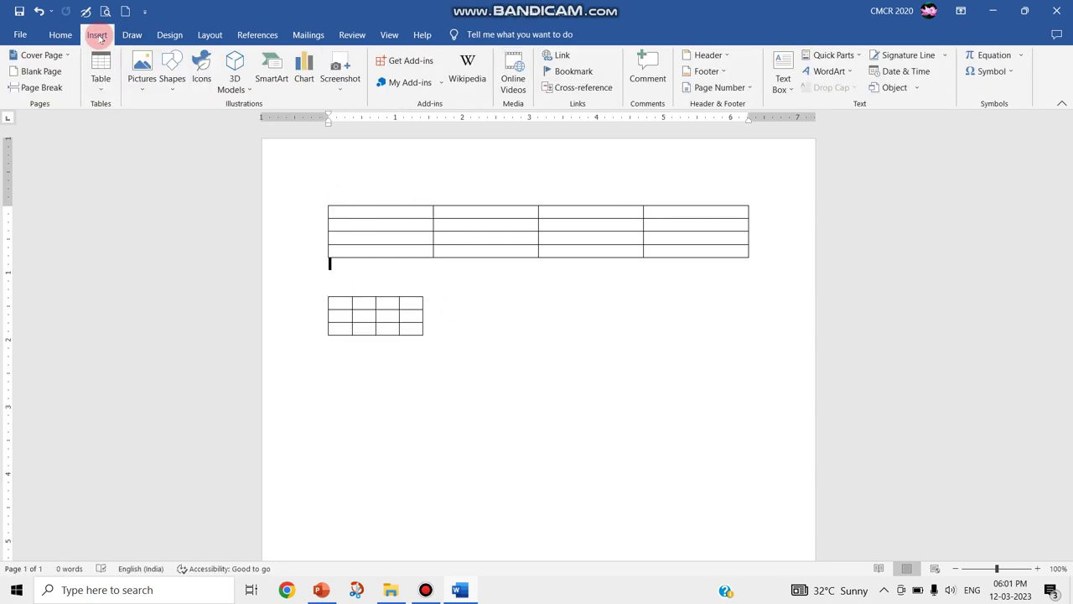
Step: Embed an Excel worksheet and enter S, Reg.O and Subject in cells A1 to C1
left_click(99, 79)
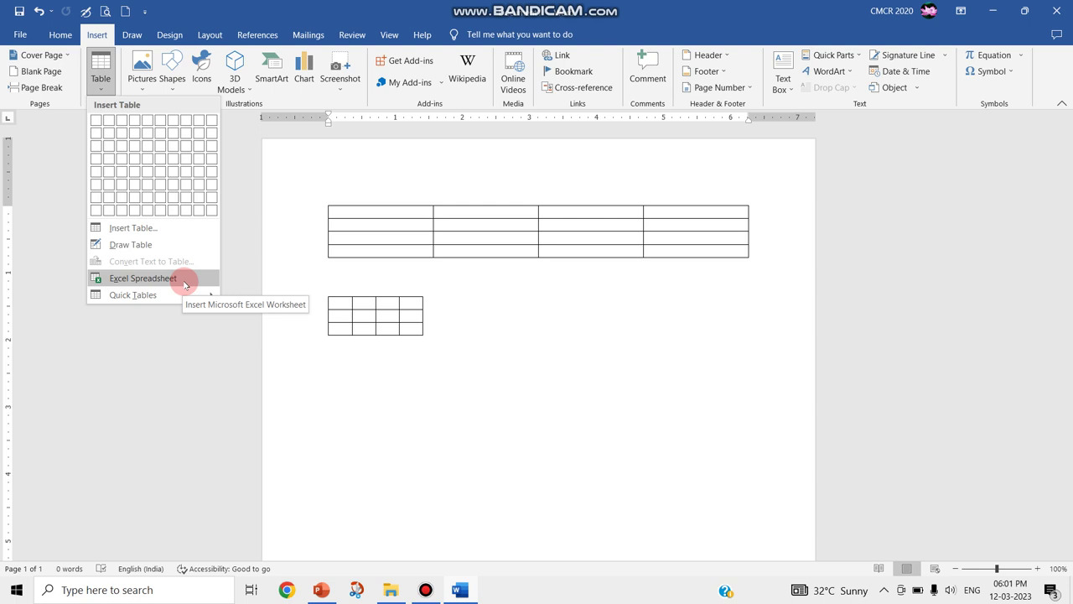
left_click(186, 280)
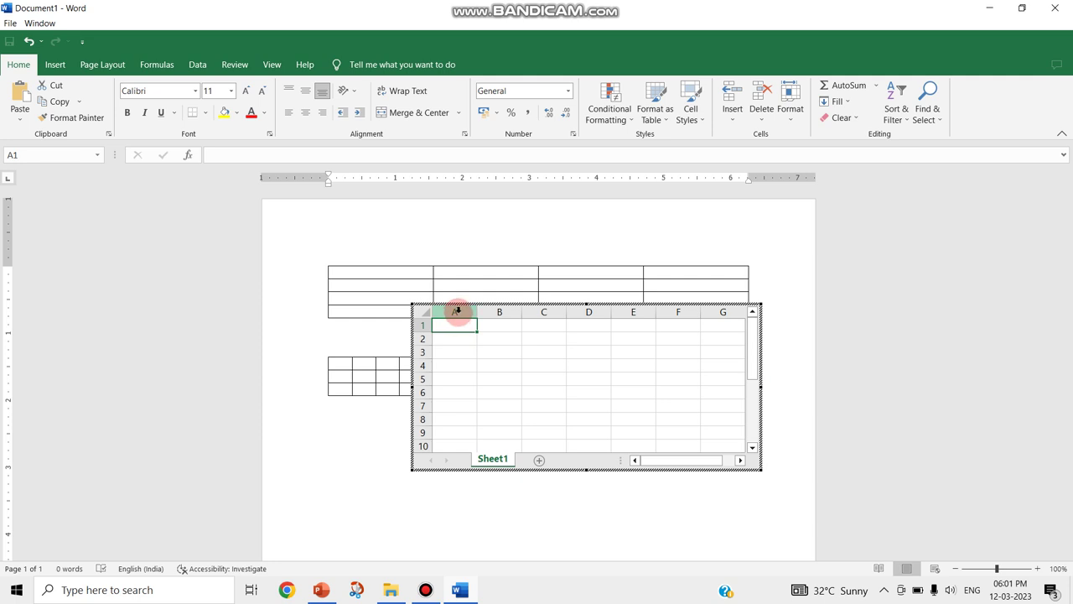
type("S")
left_click(503, 327)
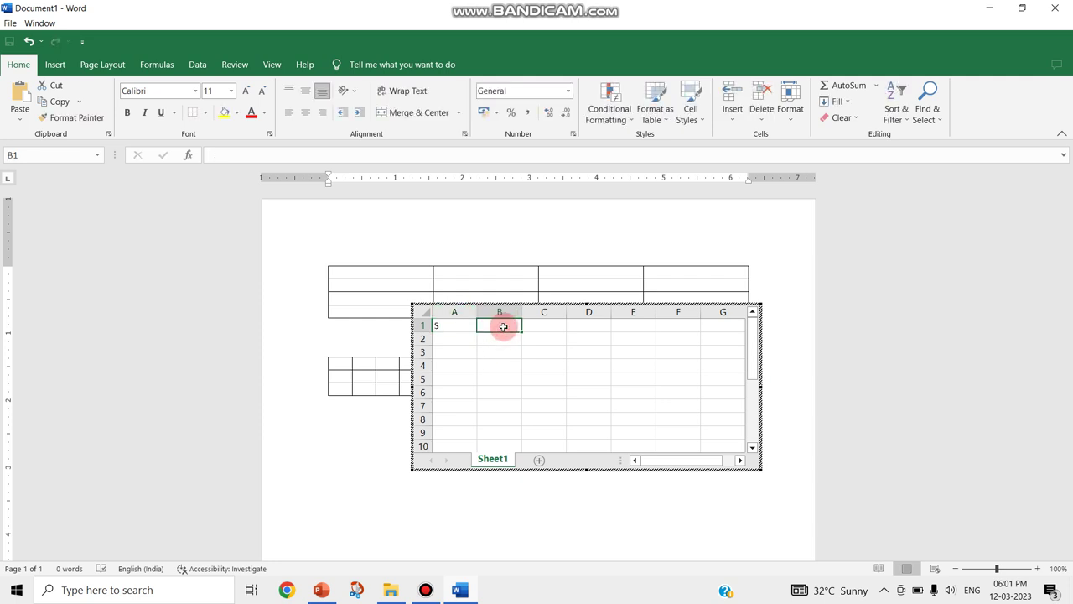
type("Reg.")
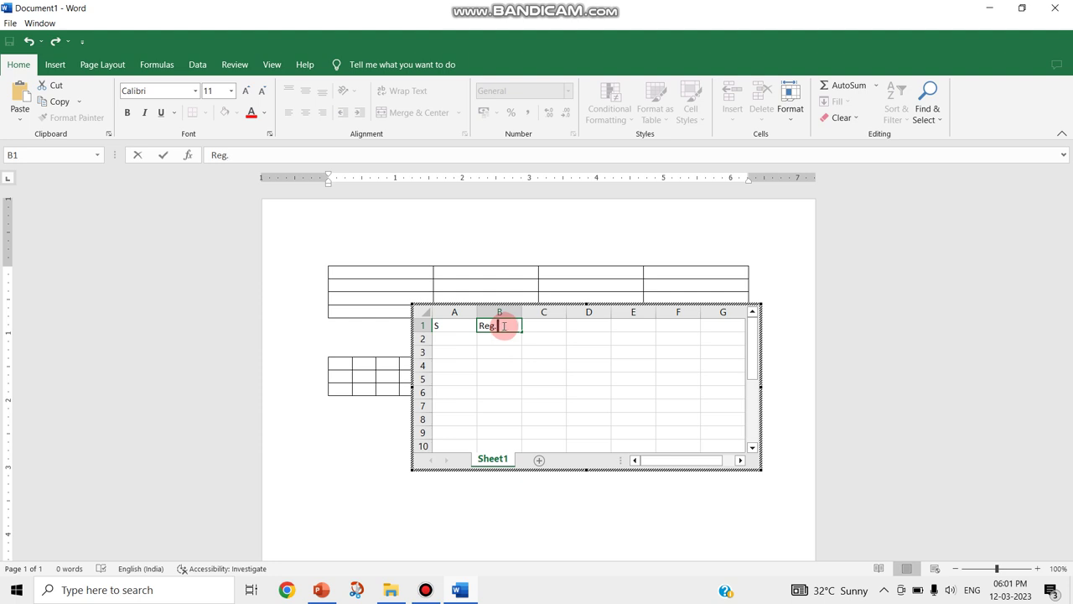
type("O")
left_click(545, 324)
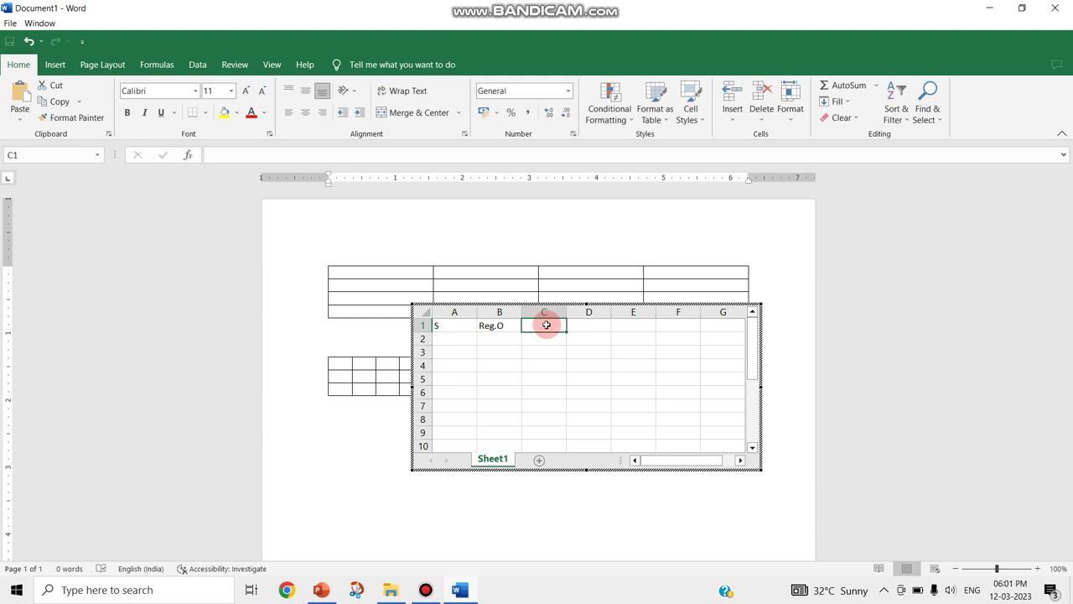
type("Subj")
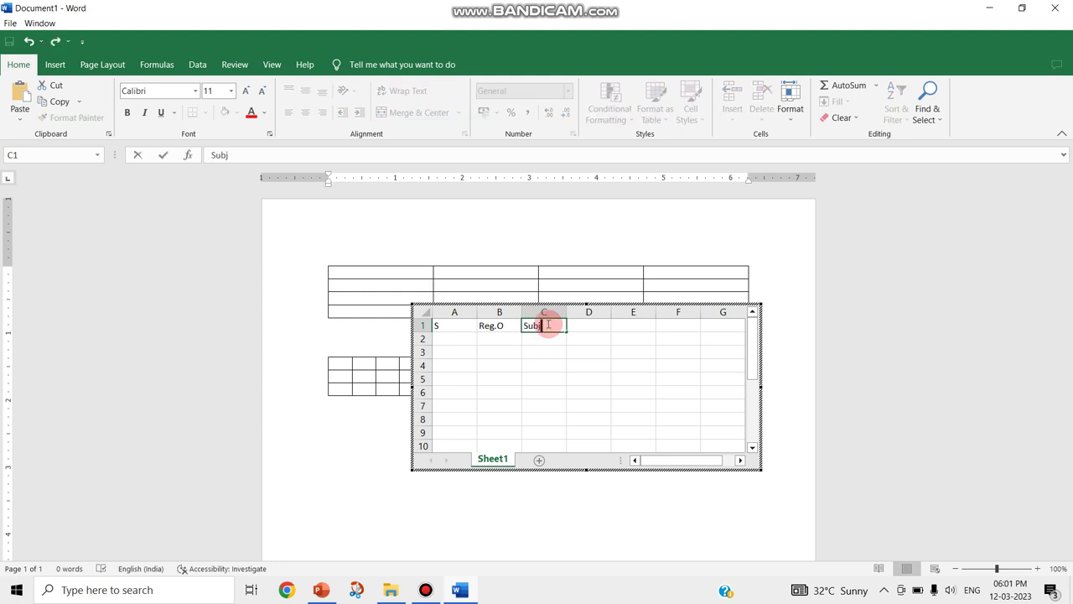
type("ect")
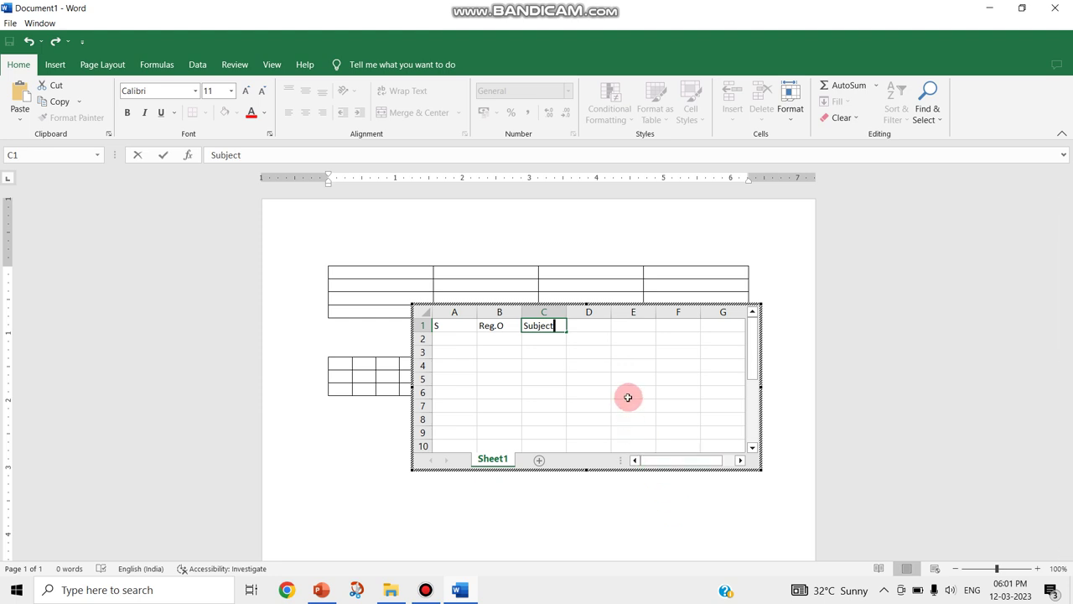
left_click(579, 523)
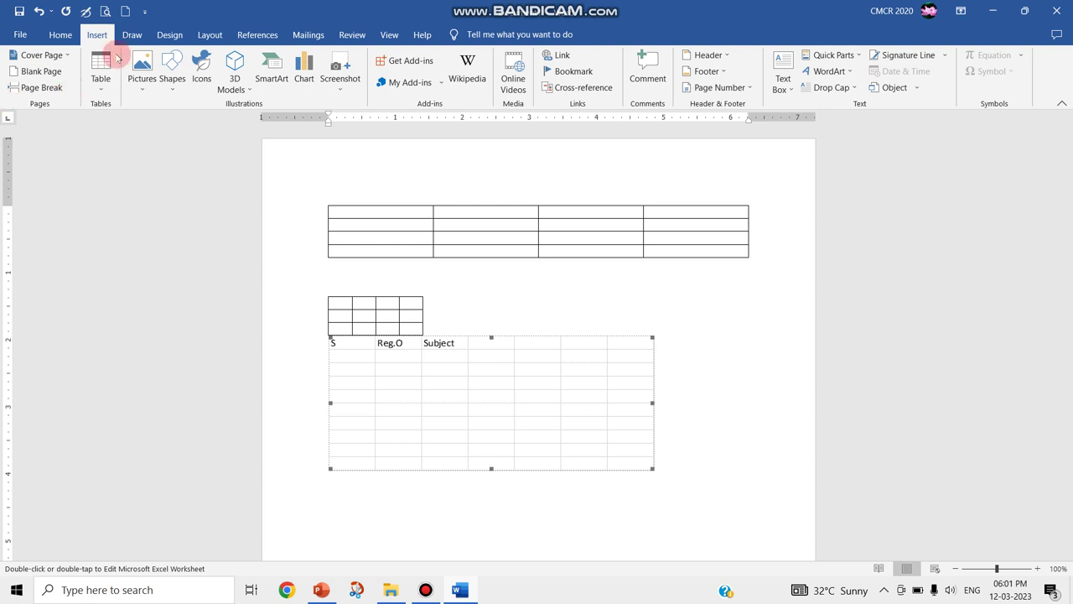
Step: Insert the Matrix table from the Quick Tables gallery
left_click(108, 77)
left_click(108, 77)
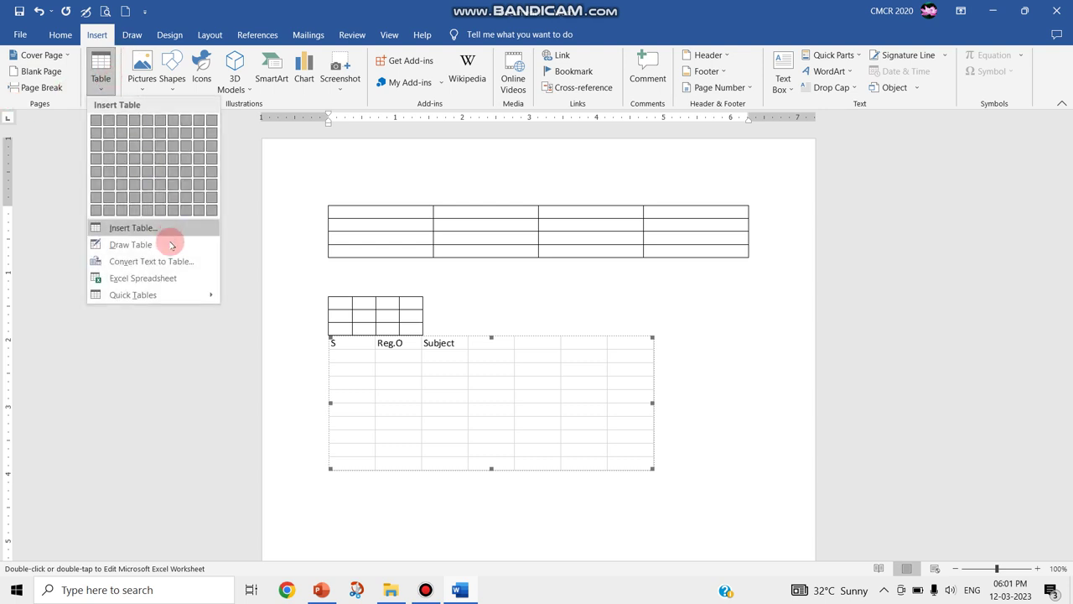
left_click(165, 297)
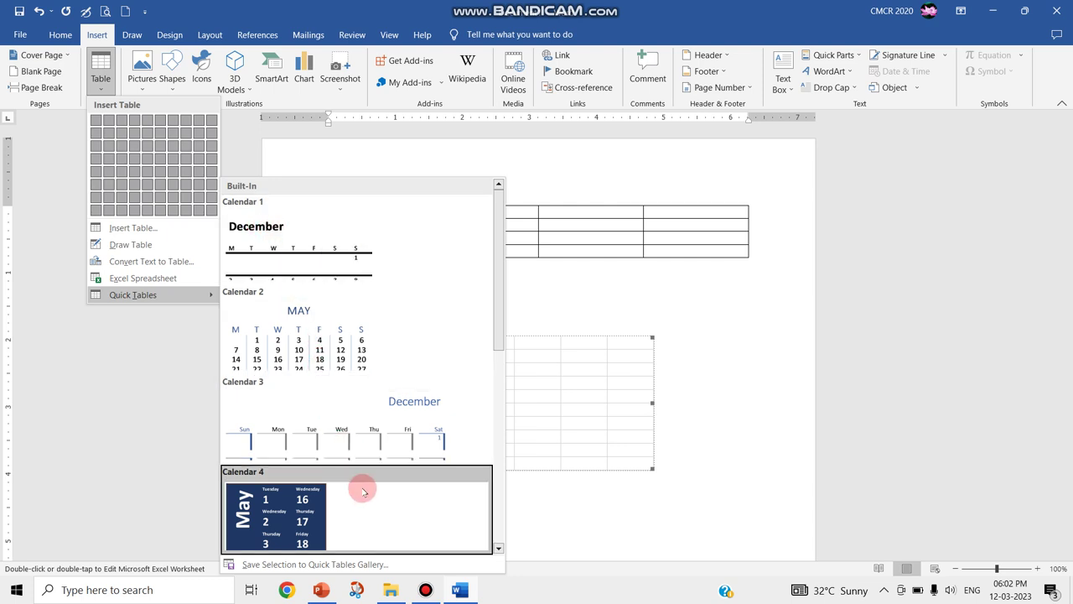
left_click_drag(496, 301, 484, 451)
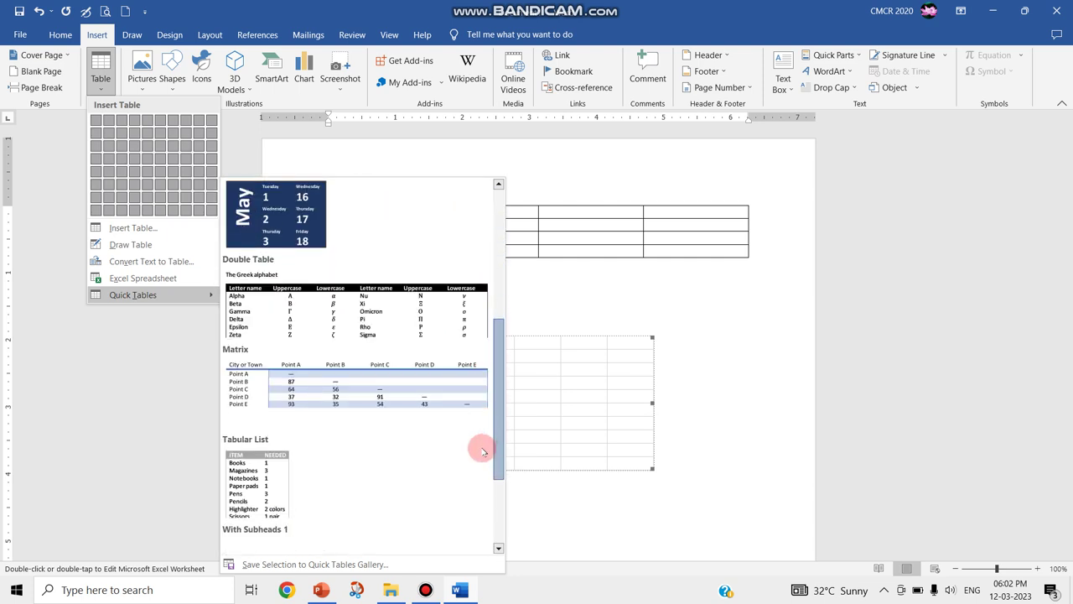
scroll(484, 451, "down", 1)
scroll(479, 455, "down", 1)
scroll(479, 484, "down", 1)
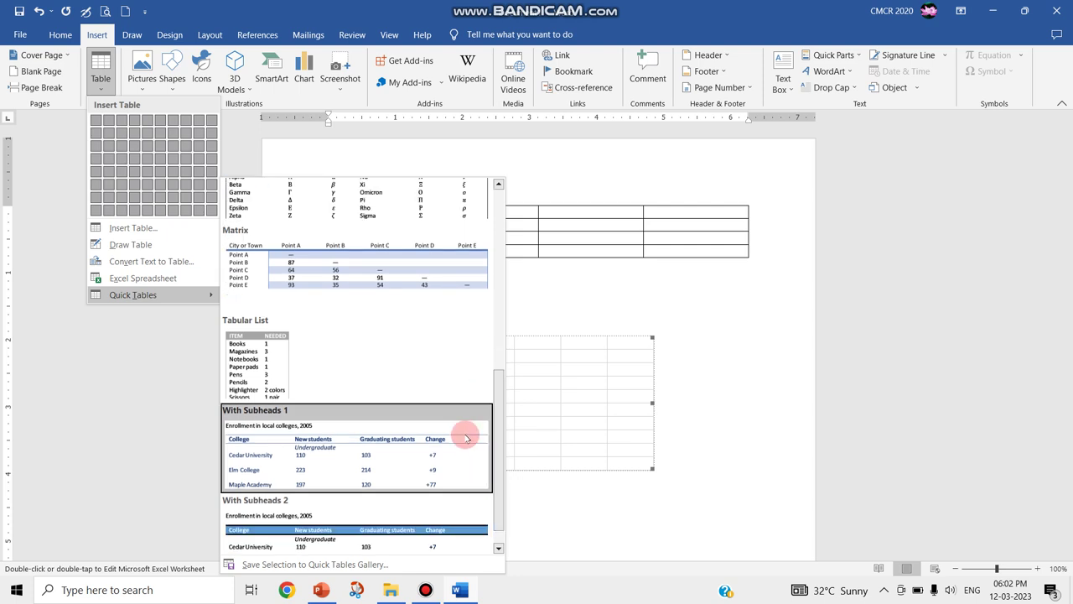
left_click(325, 270)
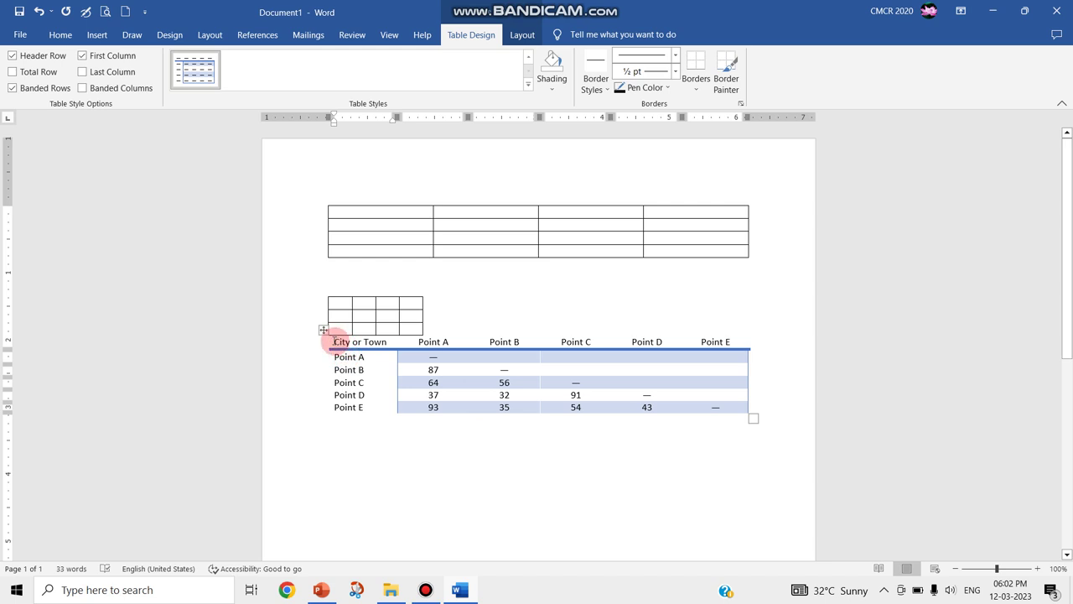
Step: Rename the 'City or Town' header to Image and the Point A header to Sub1 A
left_click_drag(333, 342, 389, 342)
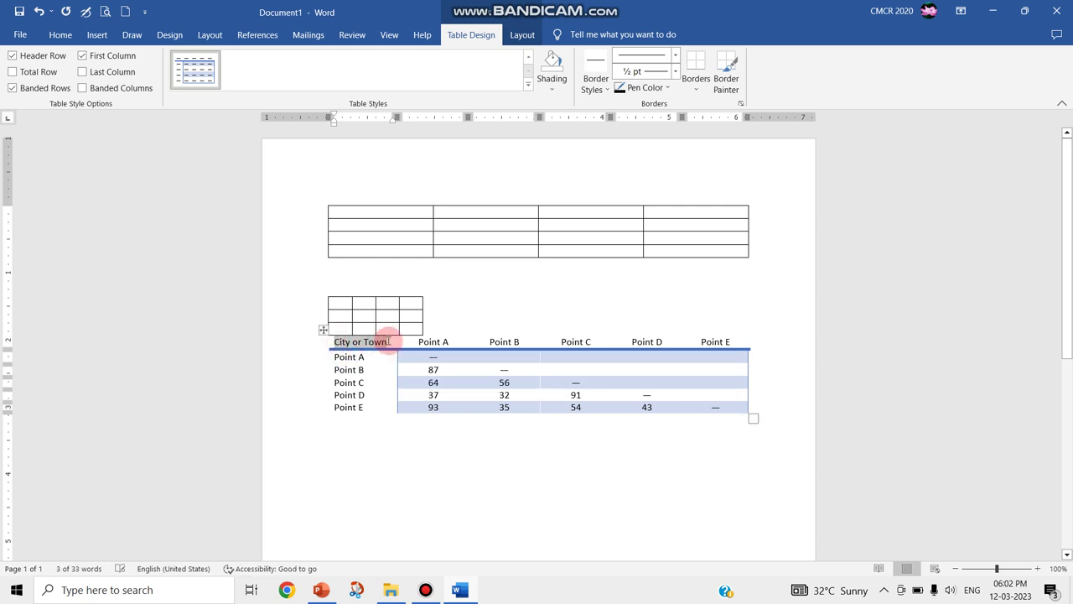
type("Image")
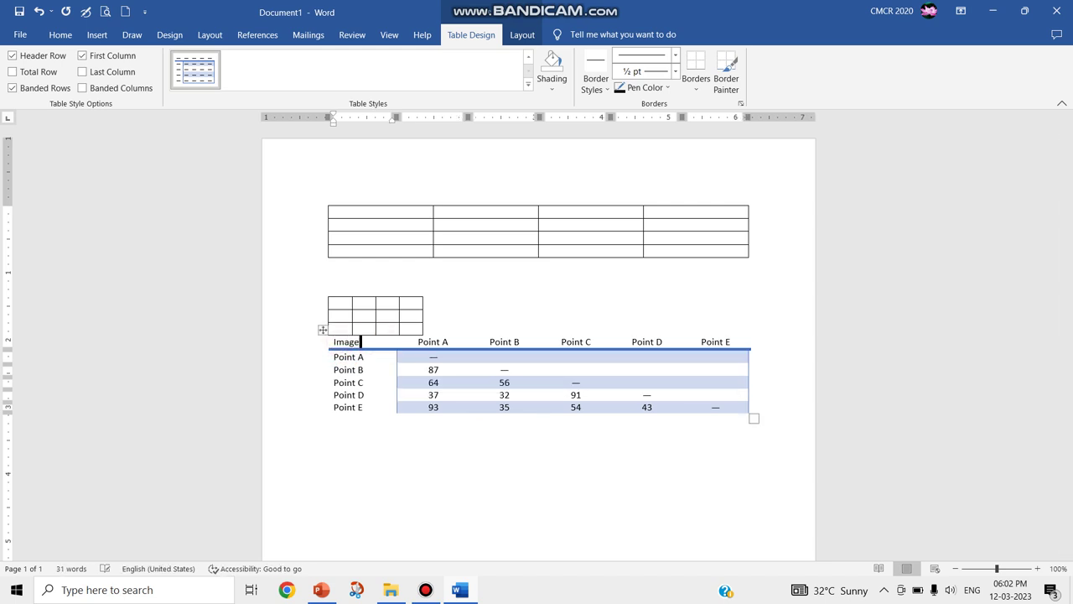
double_click(428, 342)
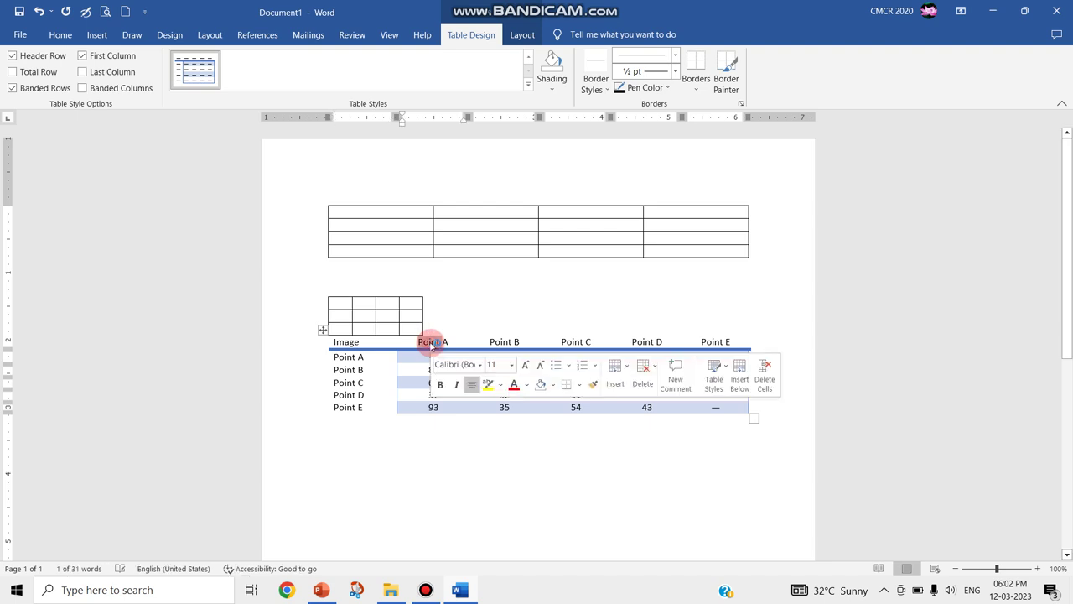
type("Sub1")
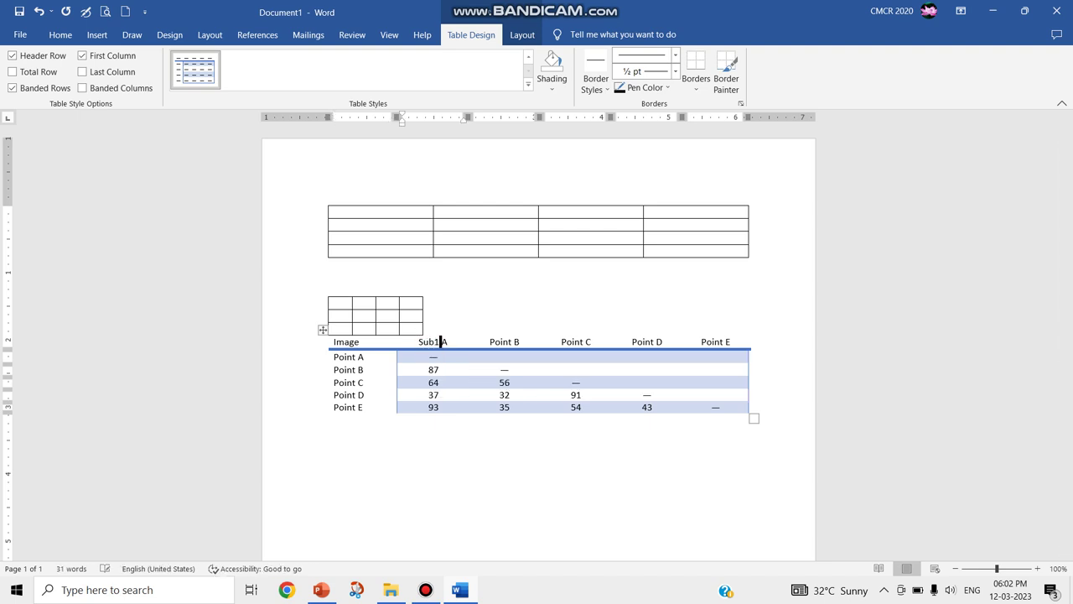
left_click(427, 342)
left_click(427, 382)
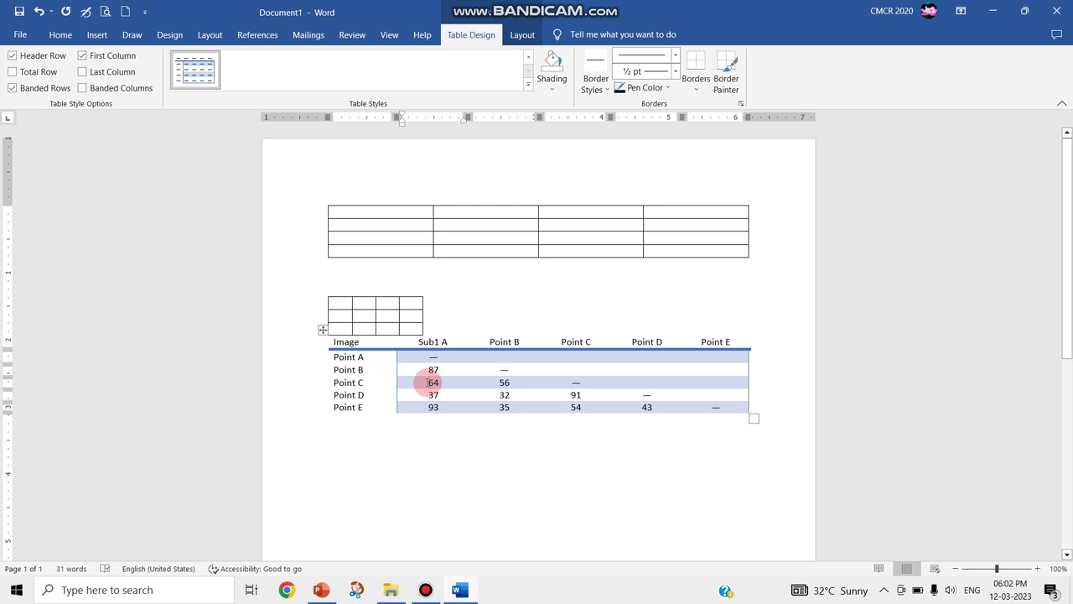
left_click(429, 370)
left_click(659, 500)
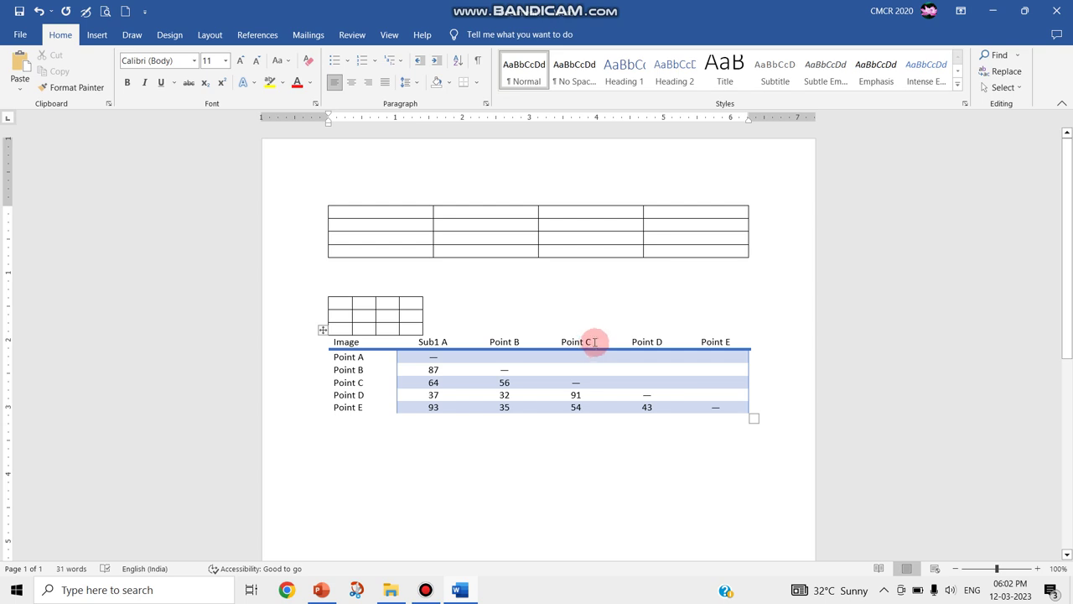
Step: Type a plus-and-dash line below the Matrix table and autoformat it into a four-cell table
scroll(595, 340, "down", 4)
left_click(108, 34)
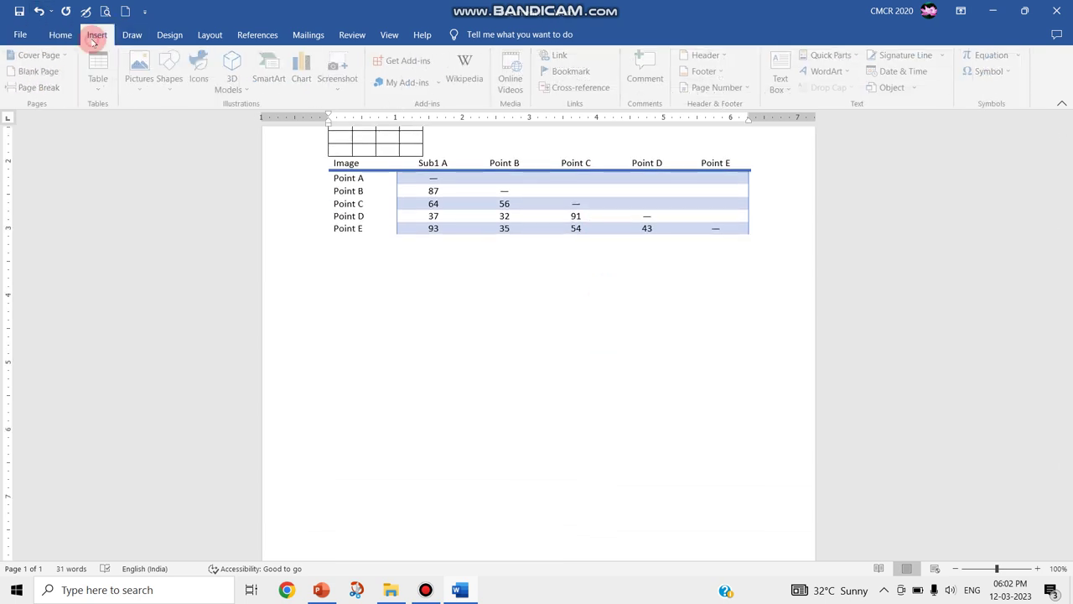
left_click(99, 72)
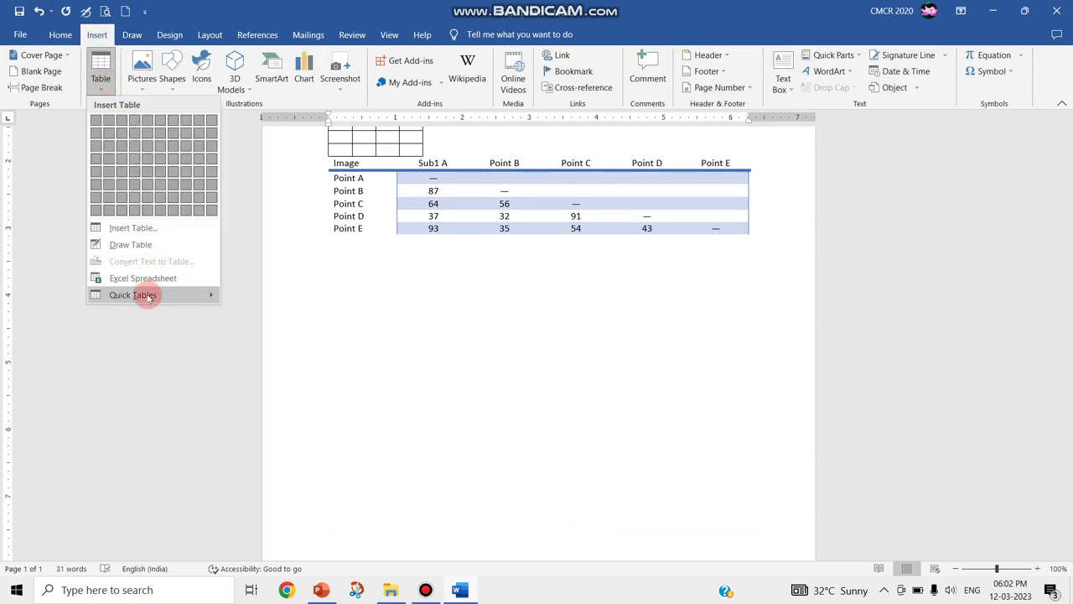
left_click(724, 395)
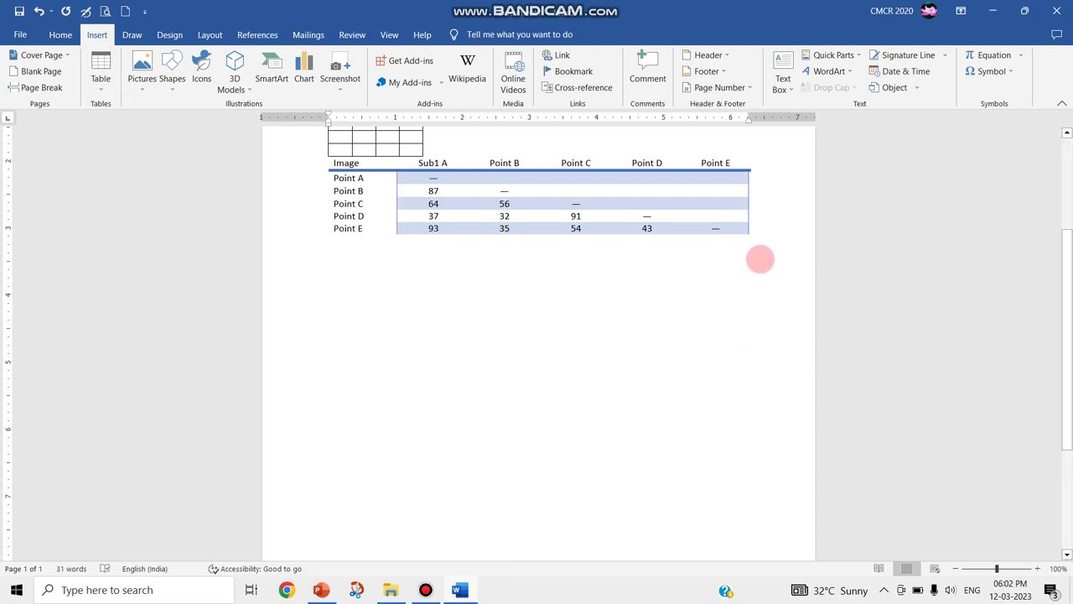
key("Return")
type("+")
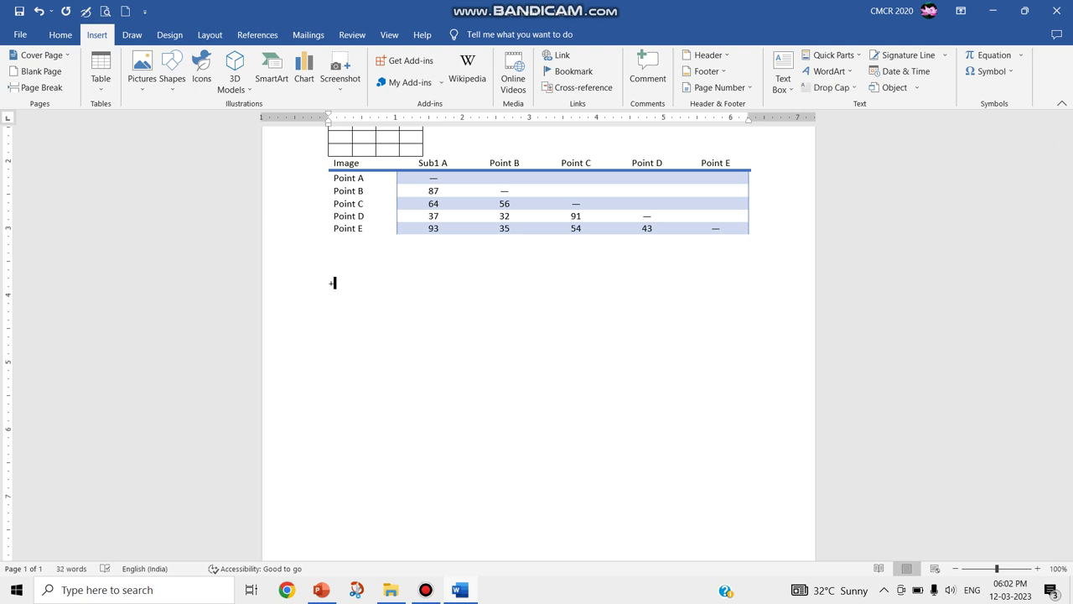
type("------------+")
type("------------")
type("+------------")
type("+----------------")
type("+")
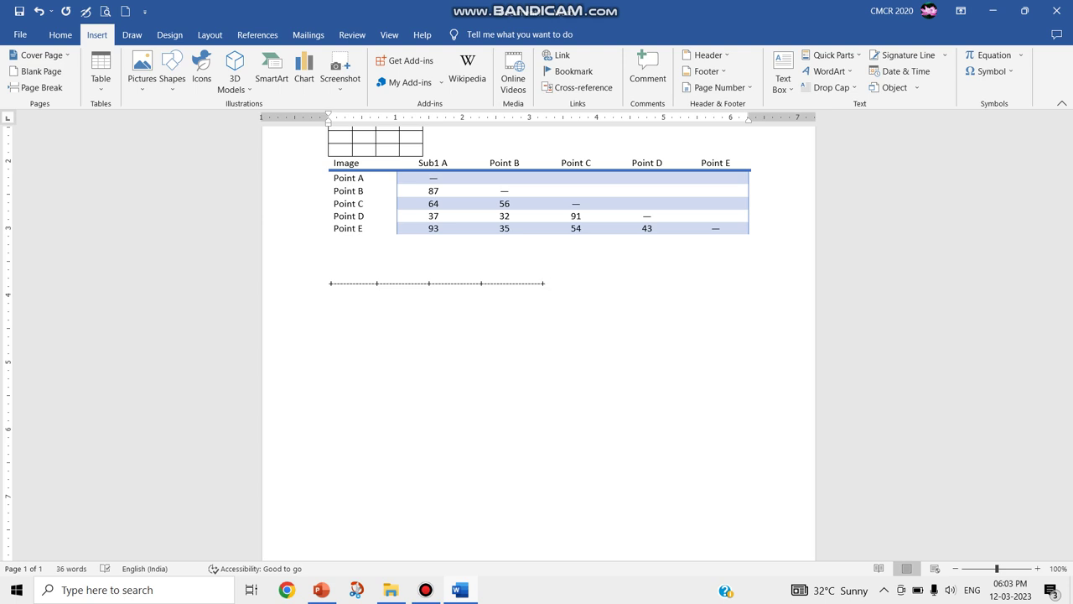
key("Return")
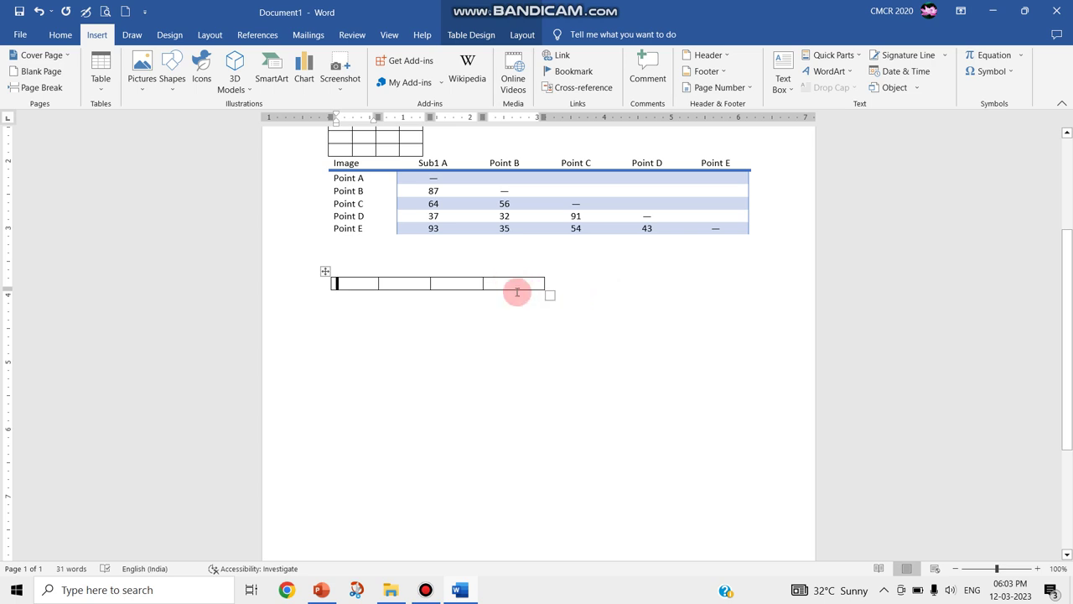
Step: Add rows to the plus-and-dash table by tabbing from its last cell
left_click(515, 286)
left_click(513, 284)
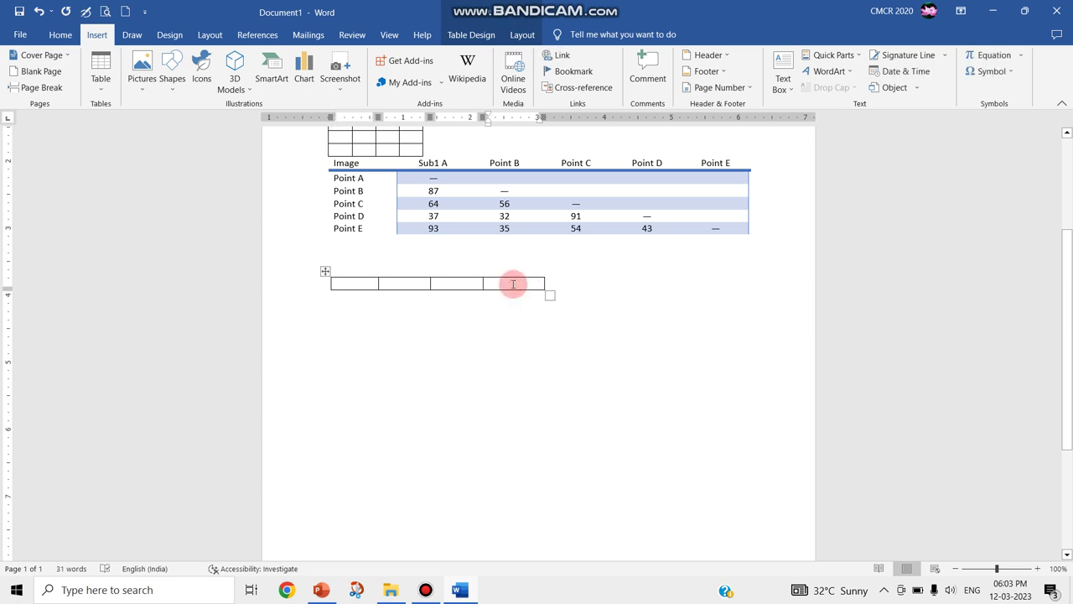
key("Tab")
key("Tab")
key("Tab")
key("Tab")
key("Tab")
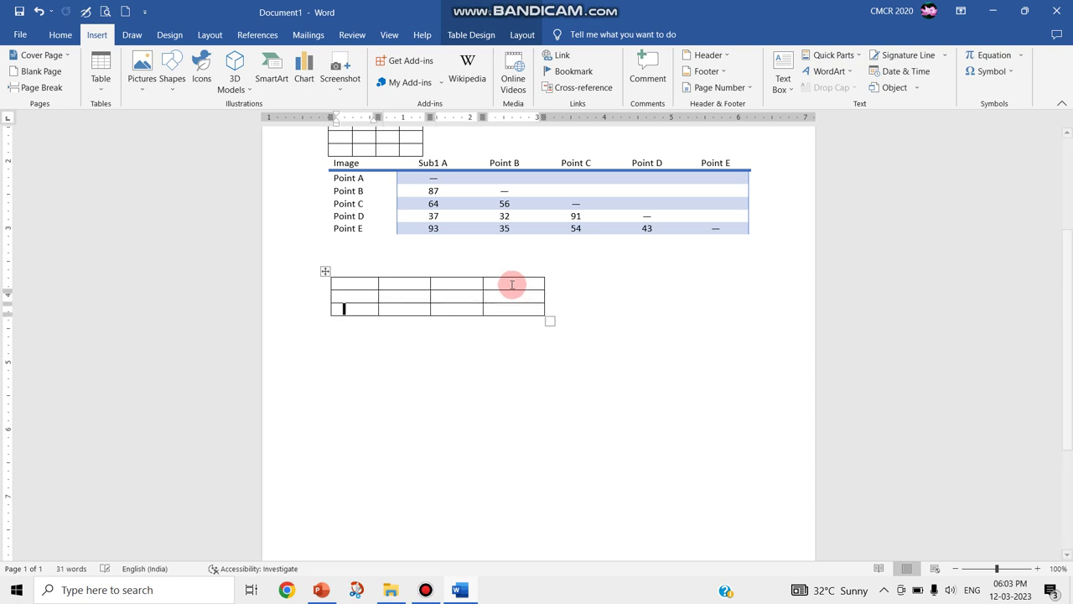
key("Tab")
key("Tab")
key("Tab")
key("Tab")
key("Tab")
key("Tab")
key("Tab")
key("Tab")
key("Tab")
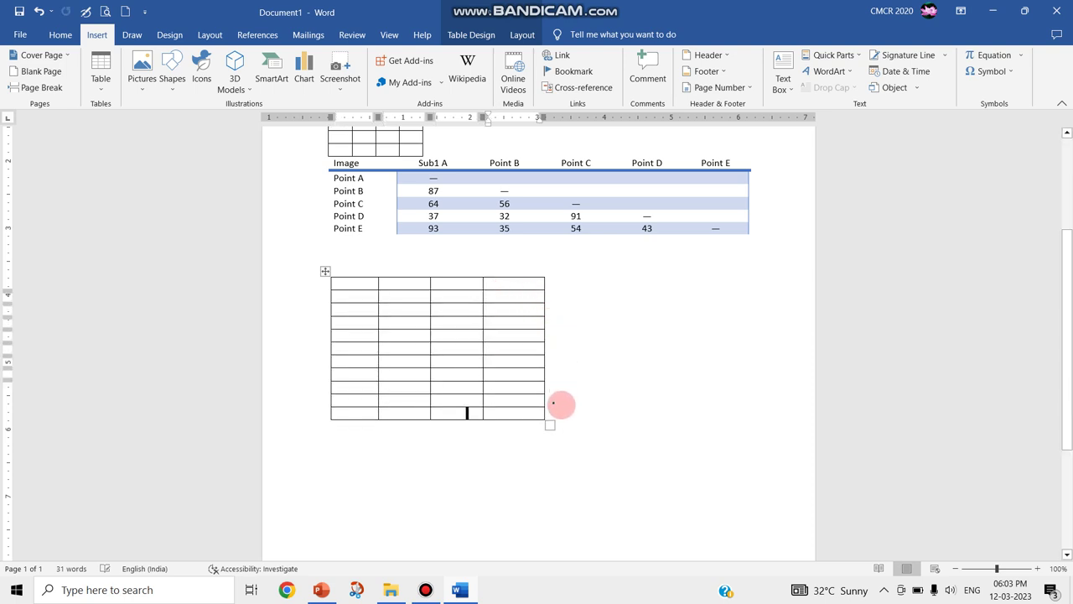
key("Tab")
key("Tab")
key("Tab")
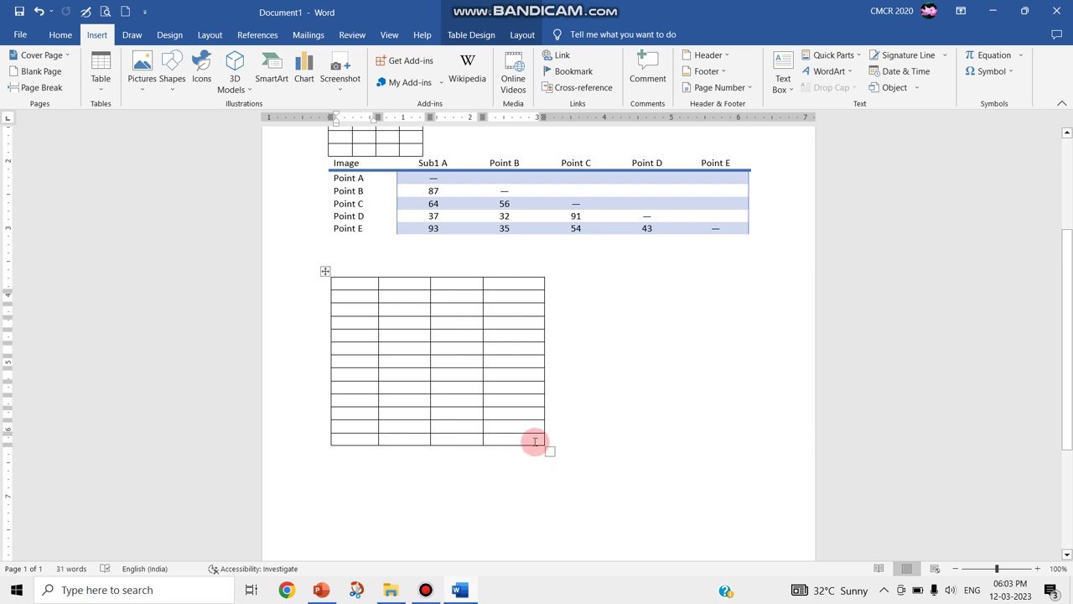
Step: Insert a fifth column to the right of the table's right-hand column
left_click(512, 283)
right_click(512, 284)
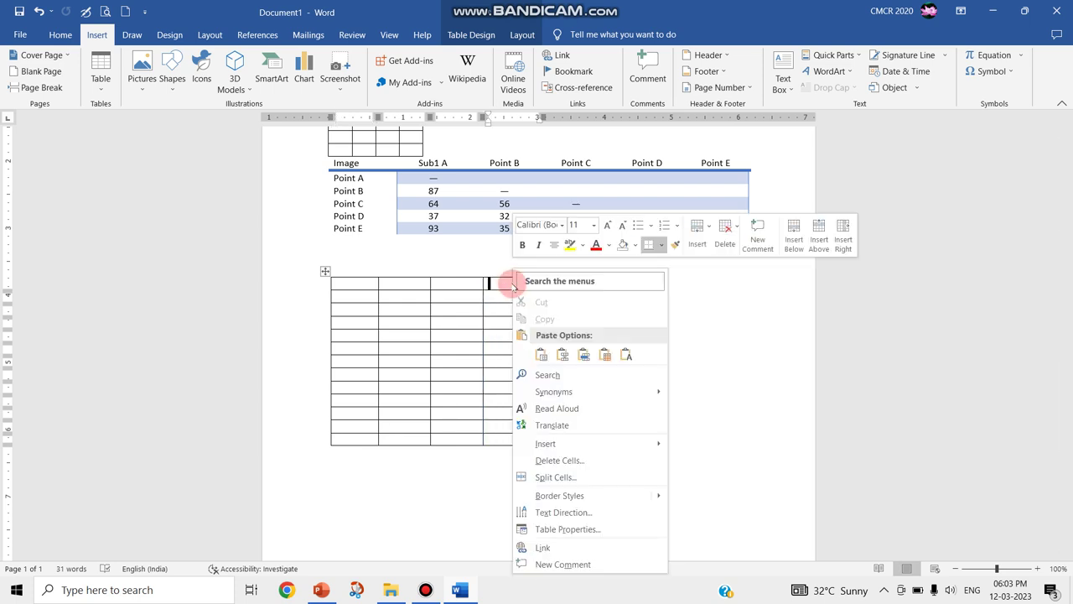
mouse_move(582, 437)
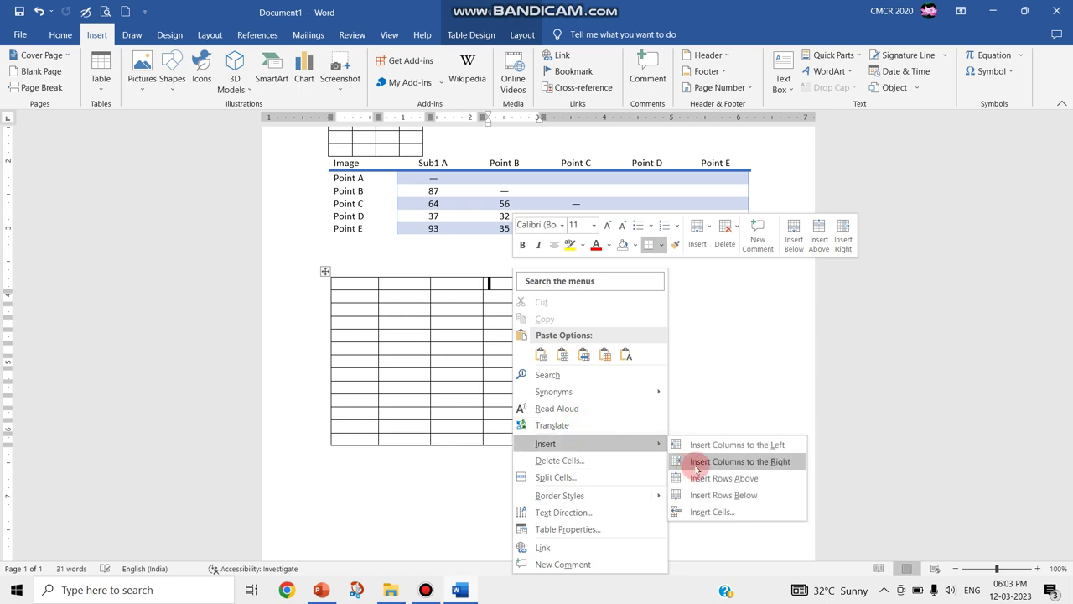
left_click(721, 461)
left_click(711, 453)
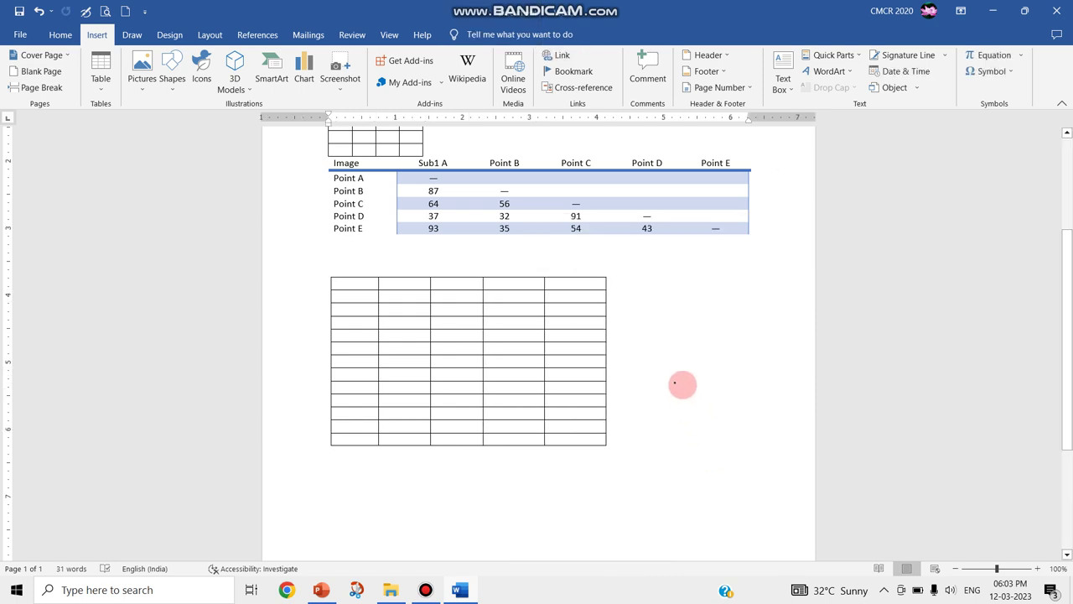
scroll(682, 384, "up", 5)
scroll(683, 385, "down", 2)
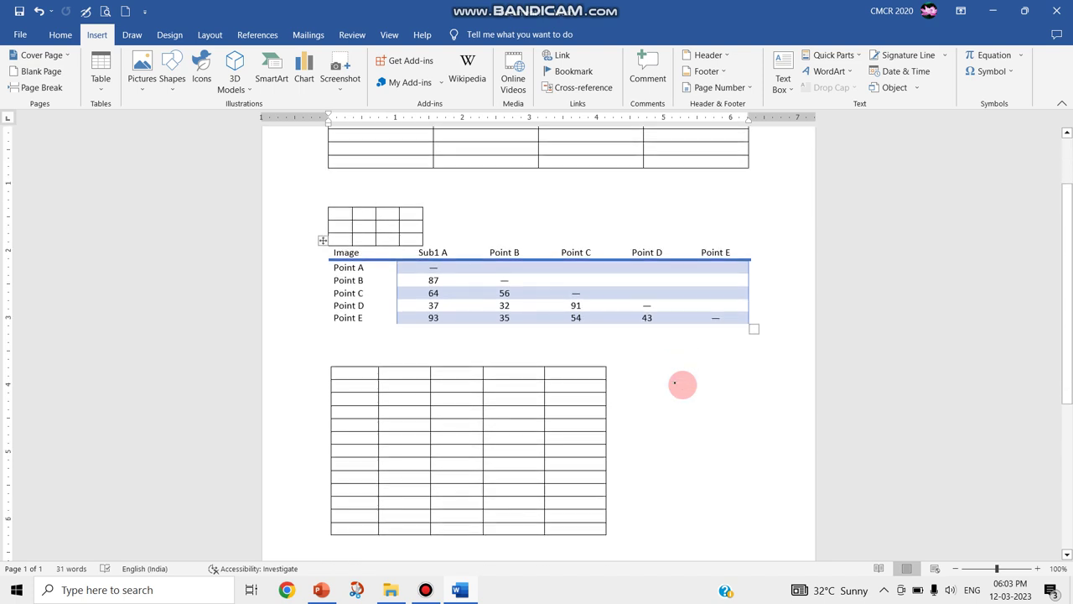